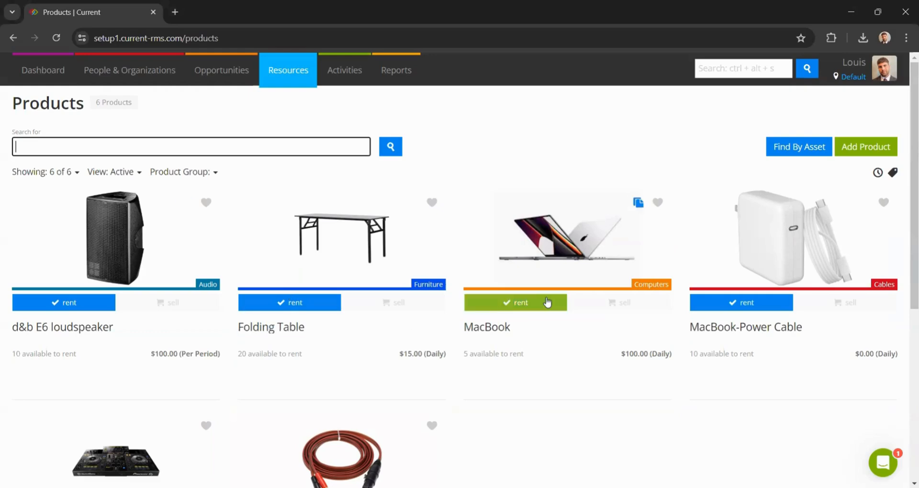
- Start a new accessory on the MacBook product and choose MacBook-Power Cable as its product
click(521, 310)
scroll(412, 288, down, 13)
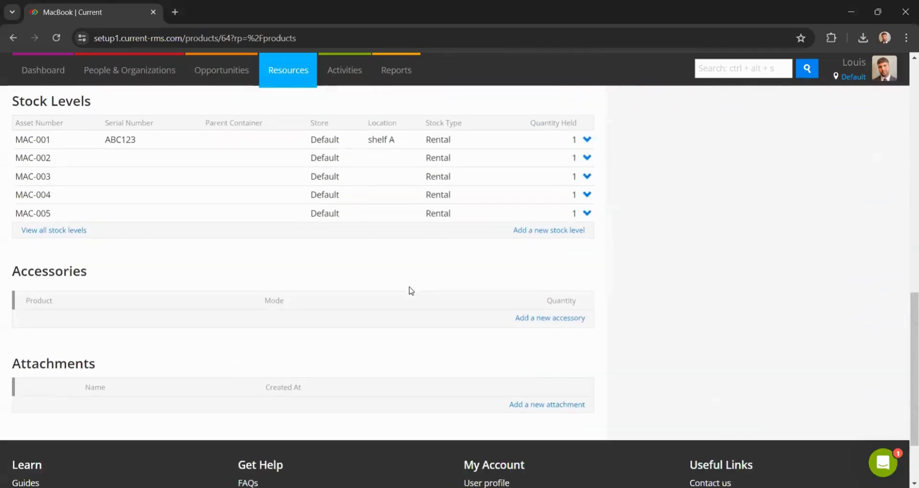
click(563, 321)
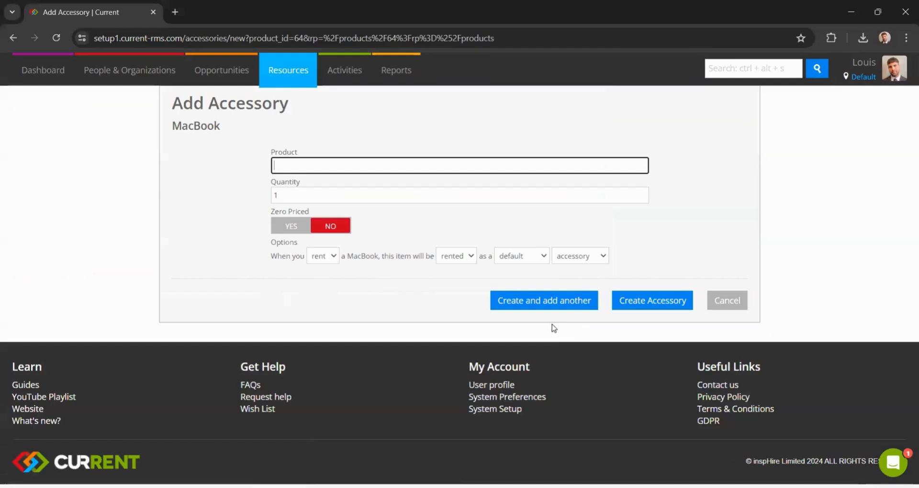
text(macBook)
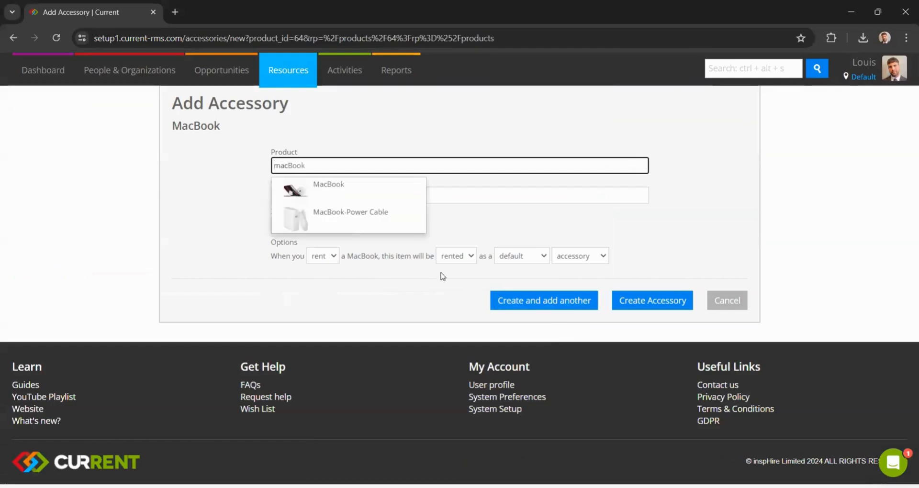
click(395, 221)
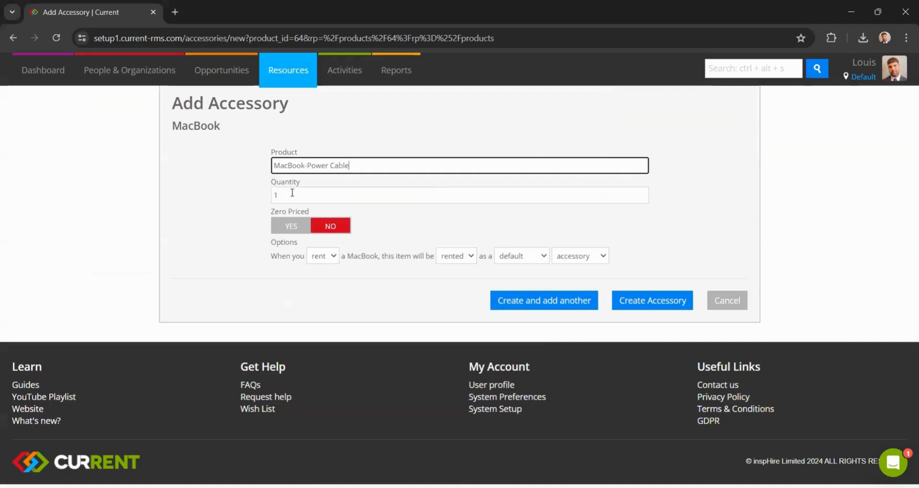
- Set the accessory's quantity to 1 and make it zero priced
click(292, 193)
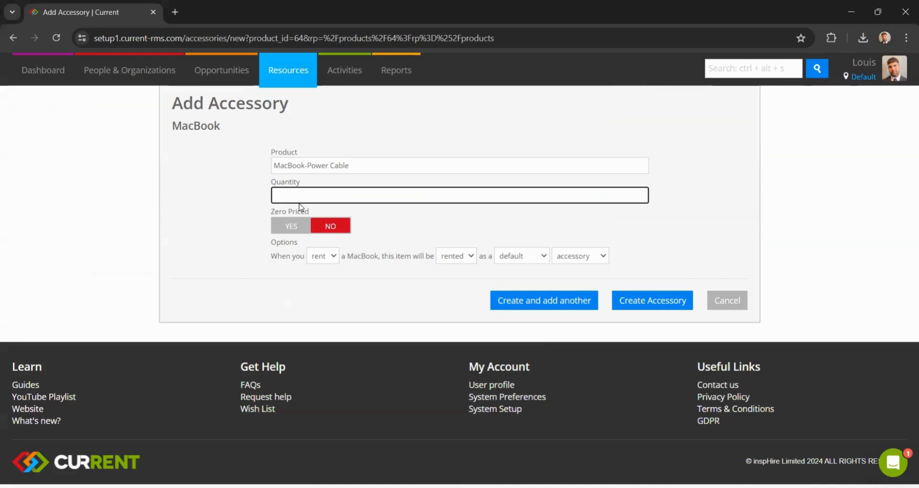
text(2)
text(1)
click(421, 229)
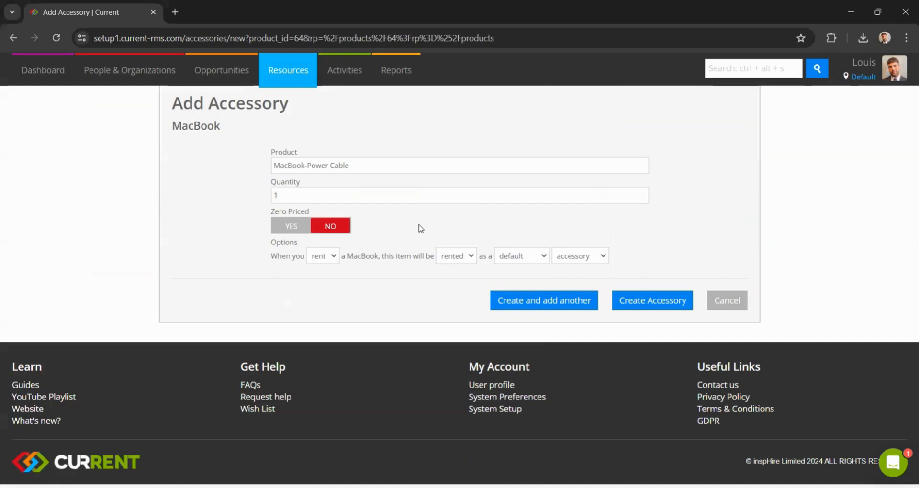
click(307, 229)
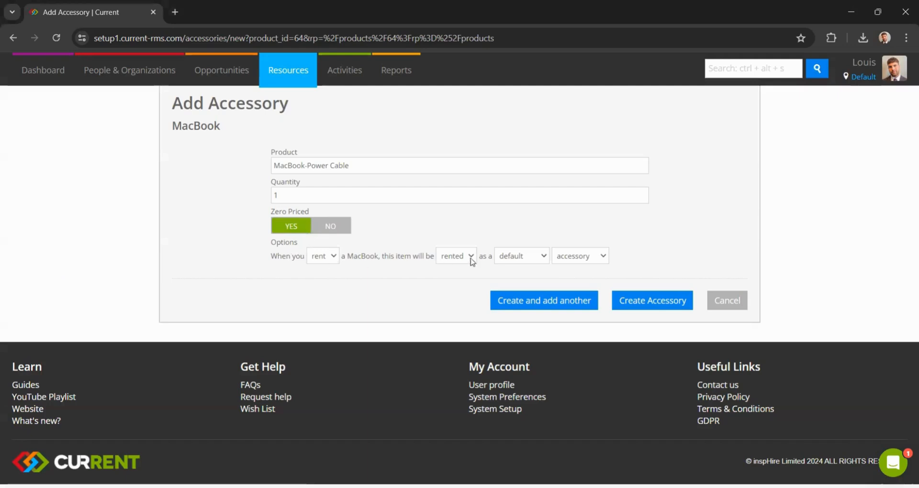
- Try the mandatory, default and optional settings for how the power cable is included with the MacBook
click(514, 259)
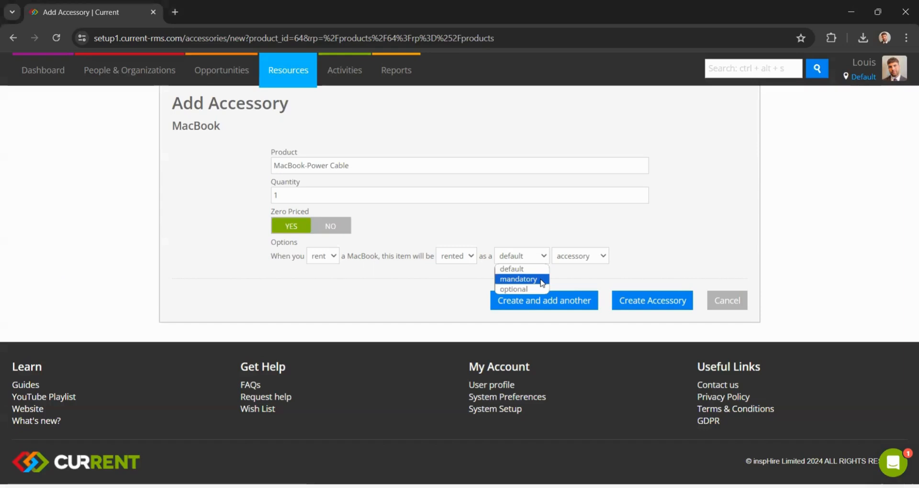
click(542, 279)
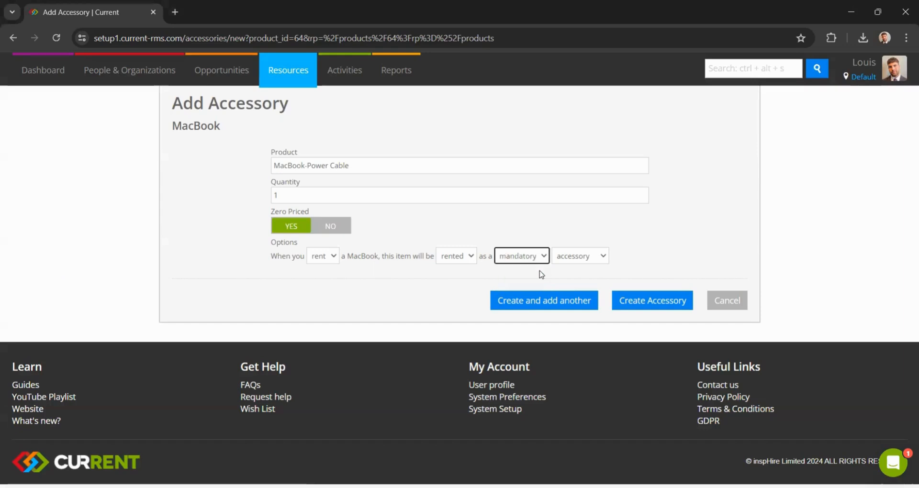
click(540, 256)
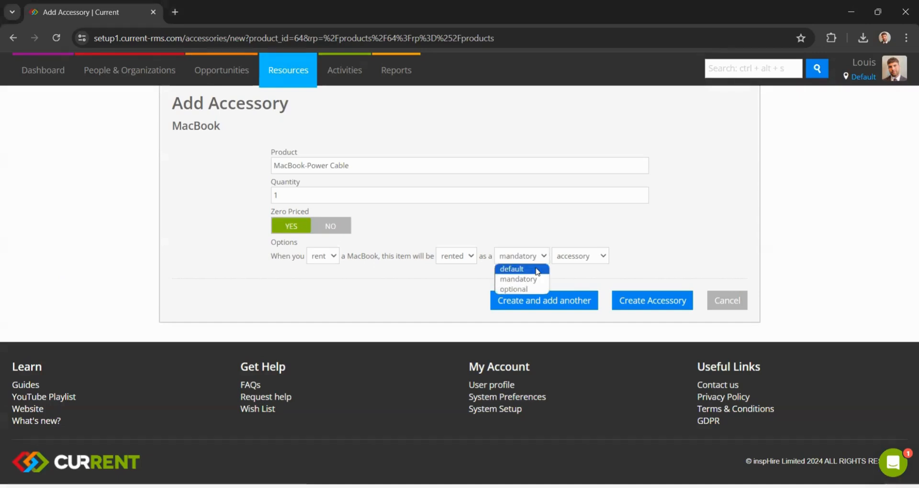
click(536, 270)
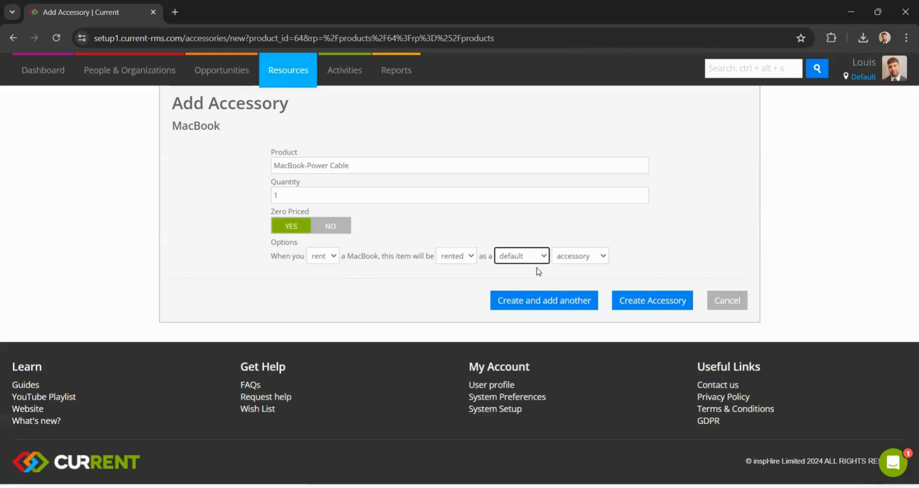
click(541, 260)
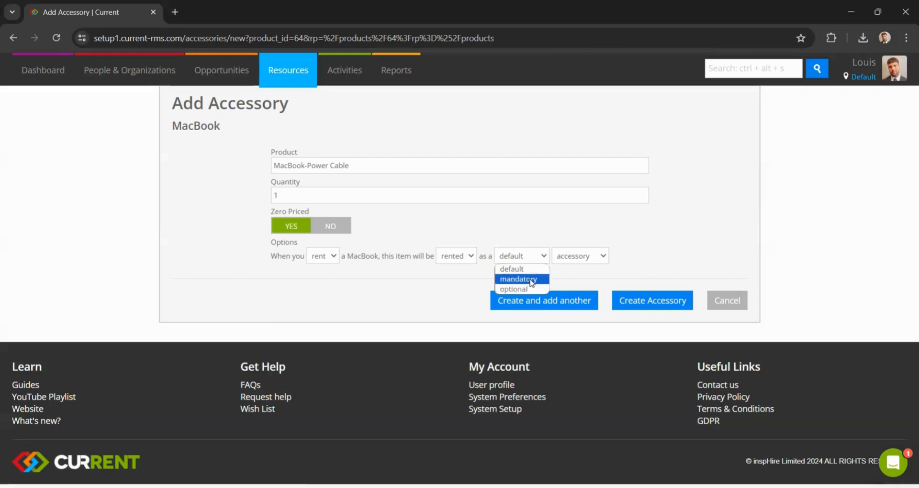
click(530, 288)
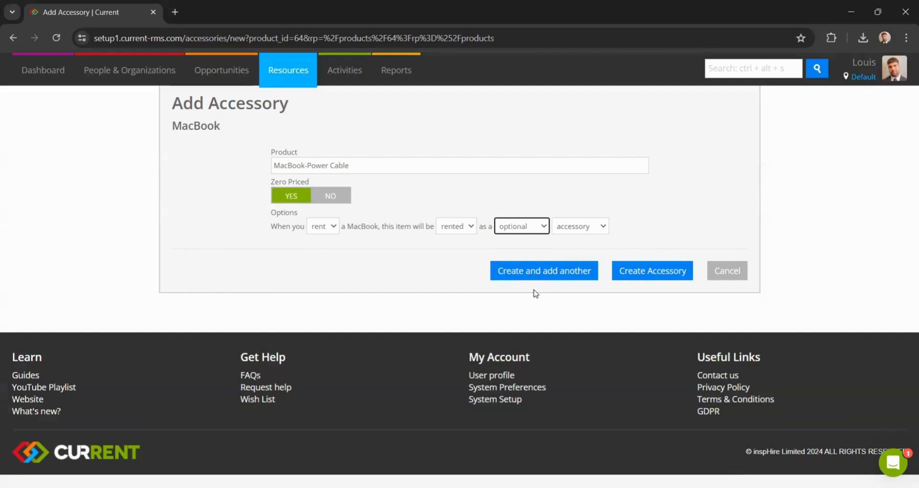
- Set the power cable to be rented with the MacBook as a mandatory accessory
click(543, 231)
click(530, 249)
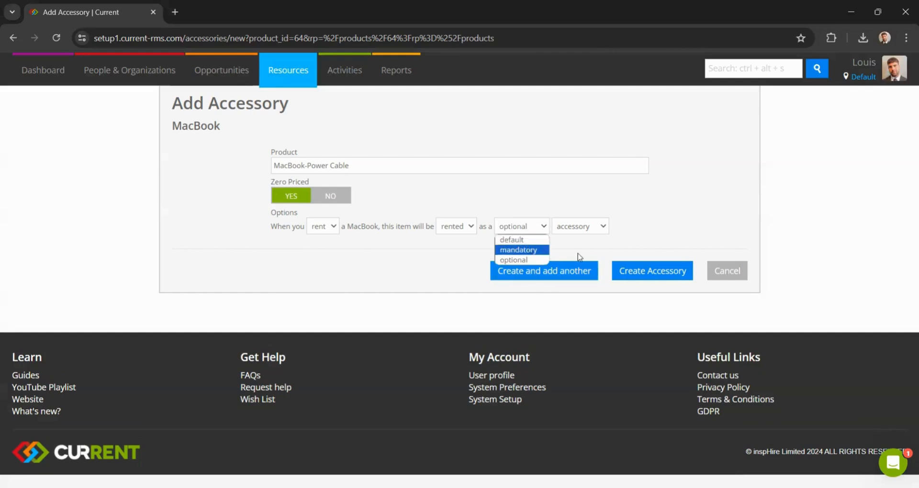
click(593, 260)
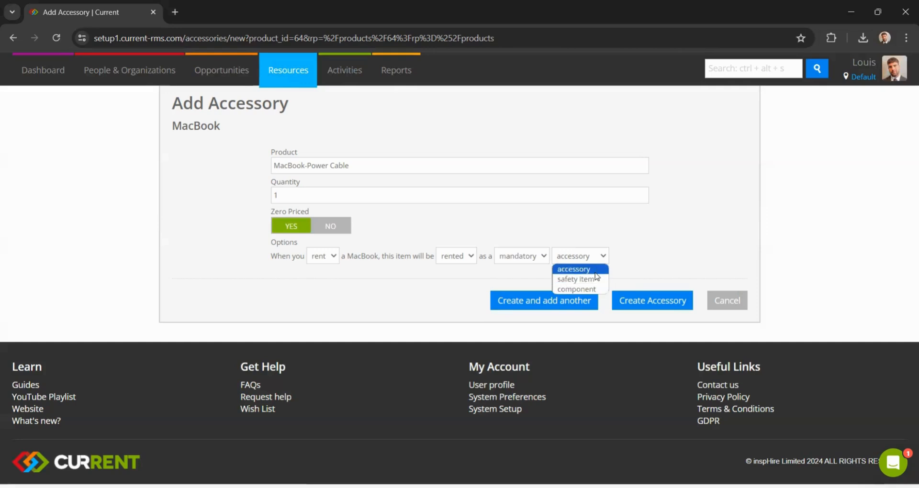
click(595, 272)
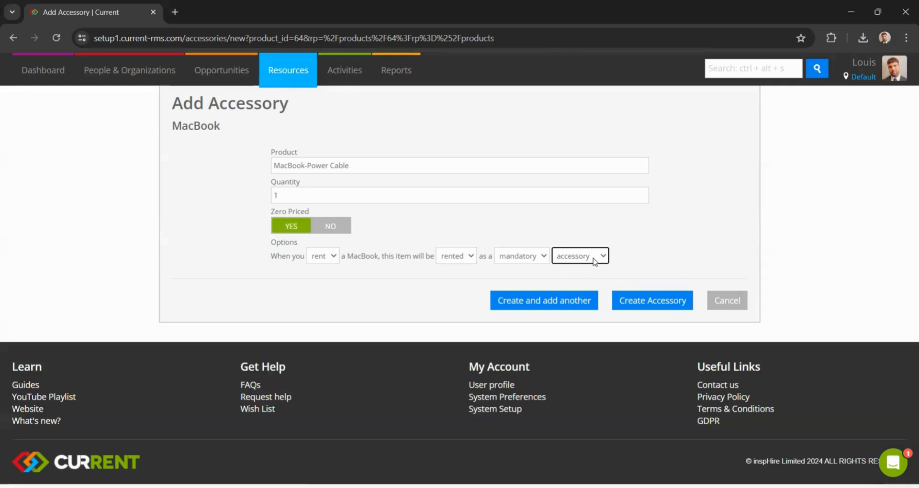
- Try the component type for the power cable
click(594, 261)
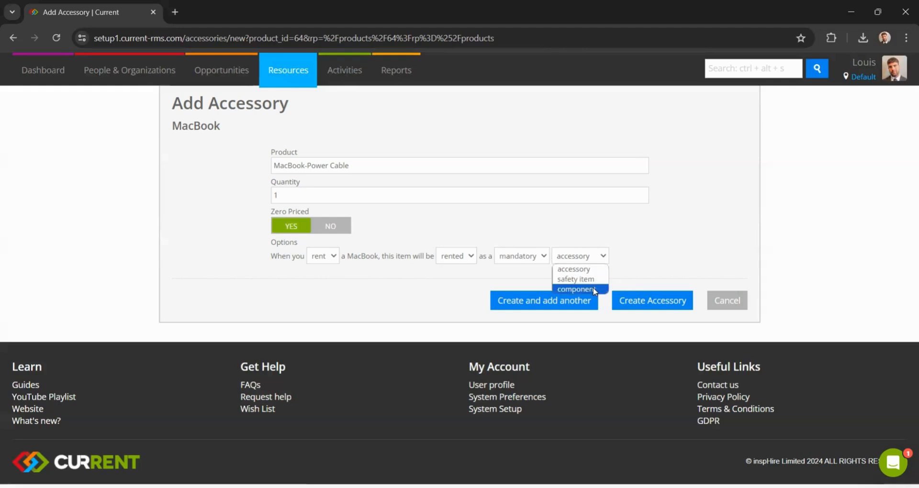
click(595, 290)
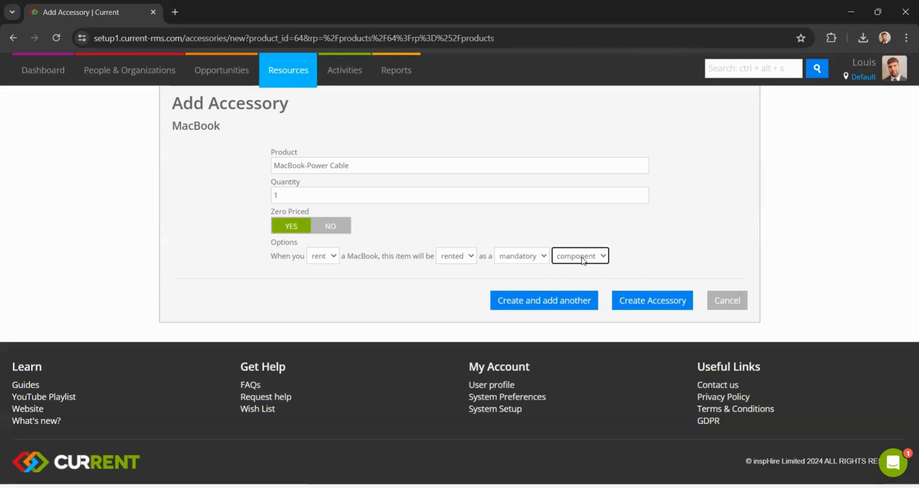
- Set the power cable's type to accessory and create the accessory on the MacBook
click(583, 261)
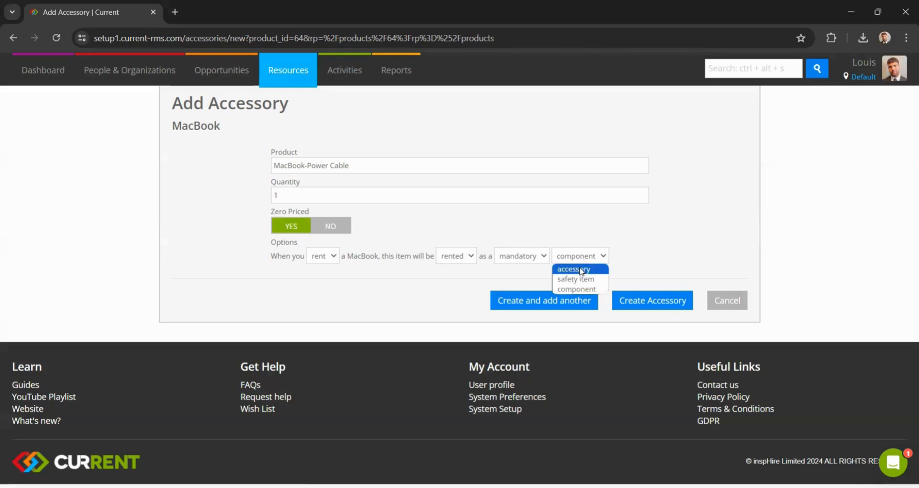
click(581, 270)
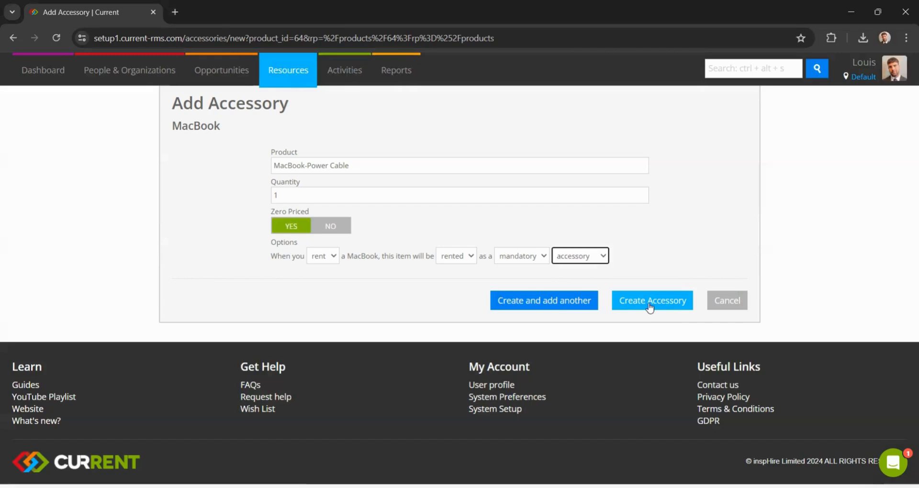
click(650, 301)
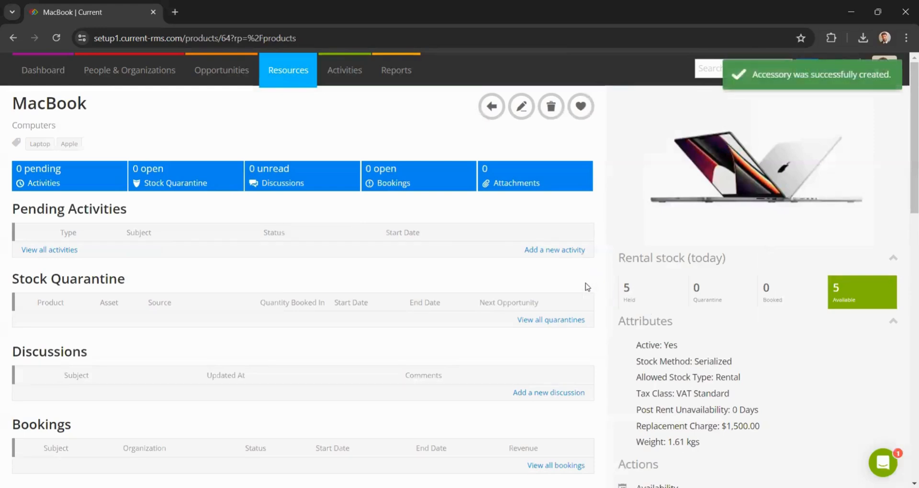
- Start a new product named "DJ Package" from the product list, with its stock method set to None
mouse_move(289, 78)
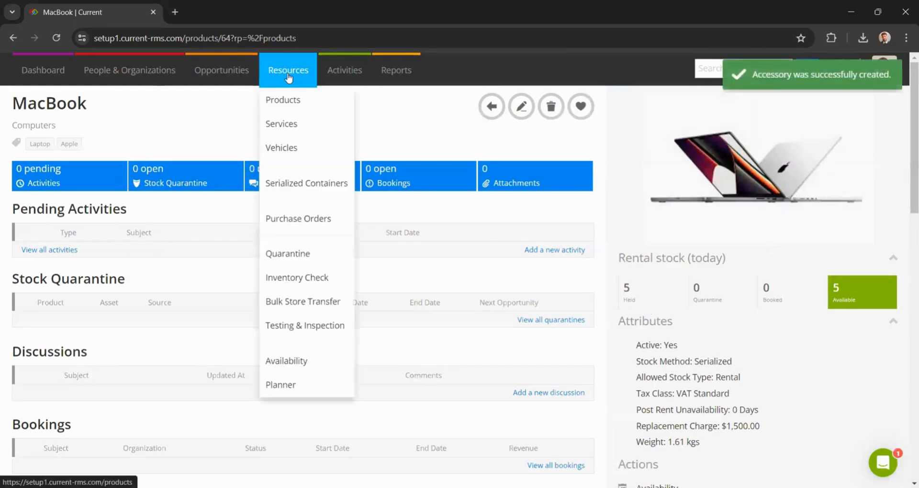
click(288, 103)
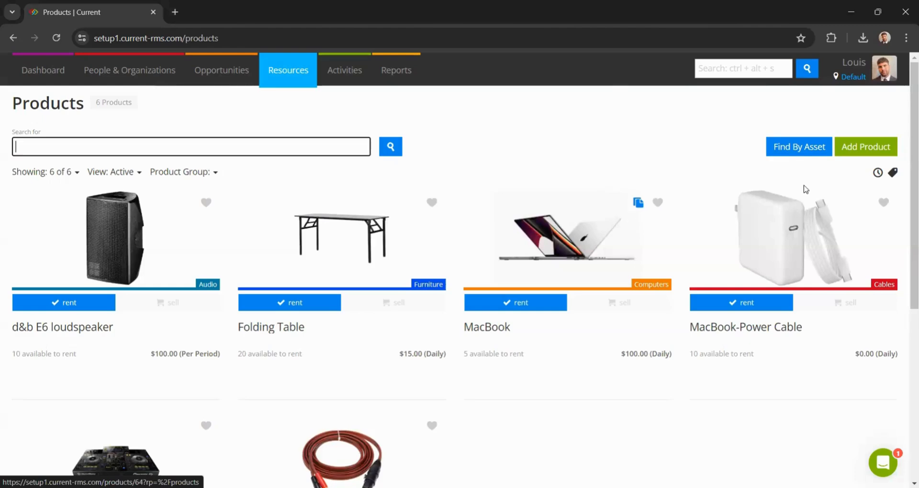
click(876, 155)
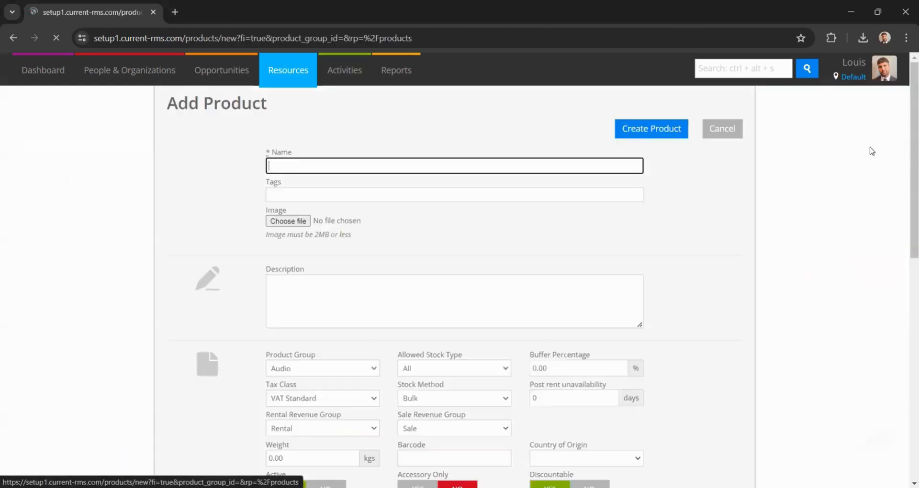
text(D)
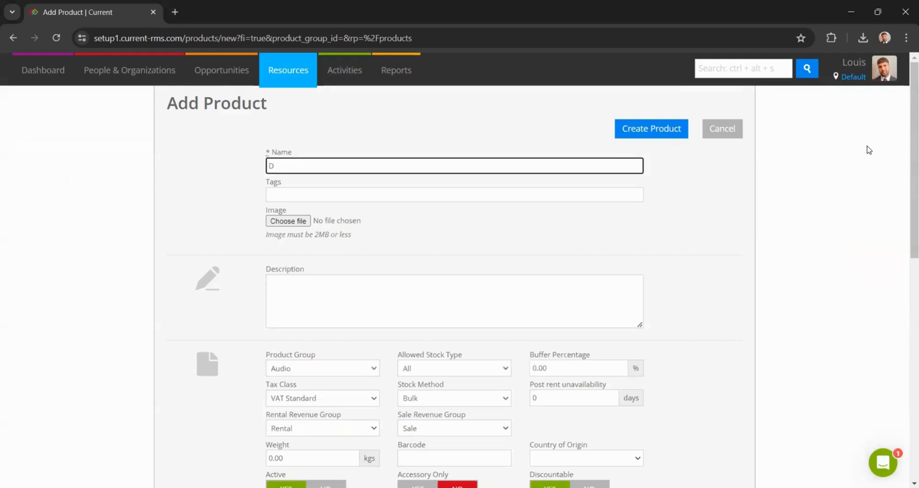
text(J Package)
click(433, 398)
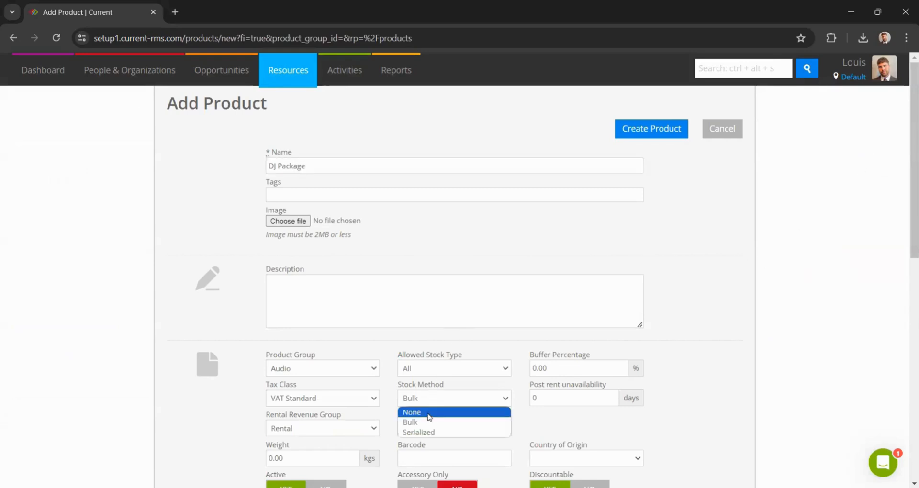
click(429, 413)
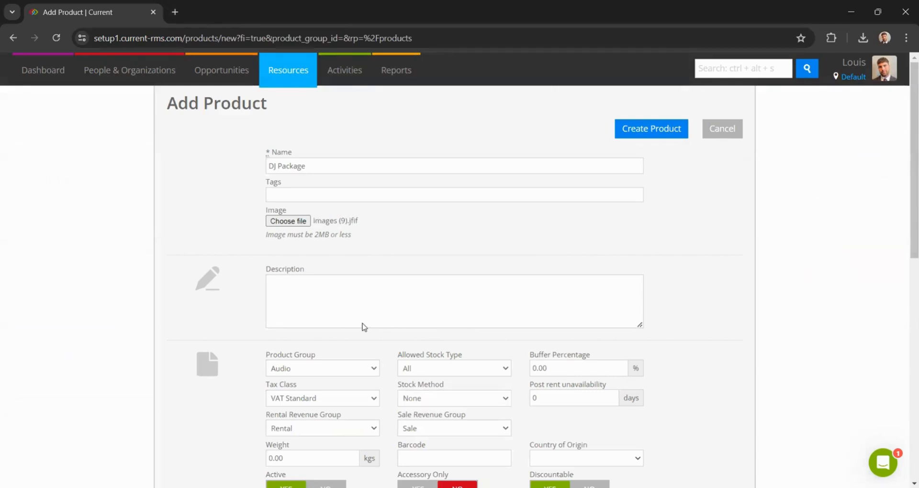
- Set the DJ Package's product group to Audio
scroll(321, 326, down, 1)
click(321, 309)
click(321, 322)
- Set the DJ Package's rental price to 1500 with the Daily Rate definition and create the product
scroll(354, 326, down, 3)
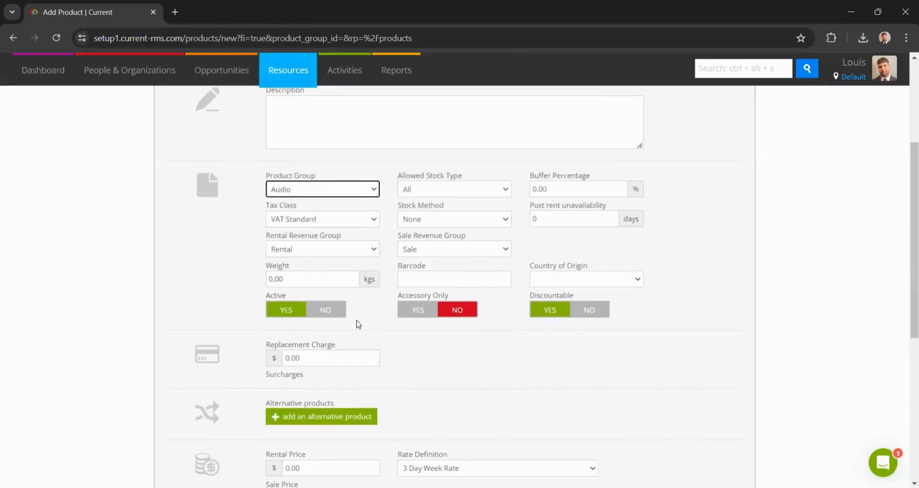
click(327, 407)
double_click(315, 408)
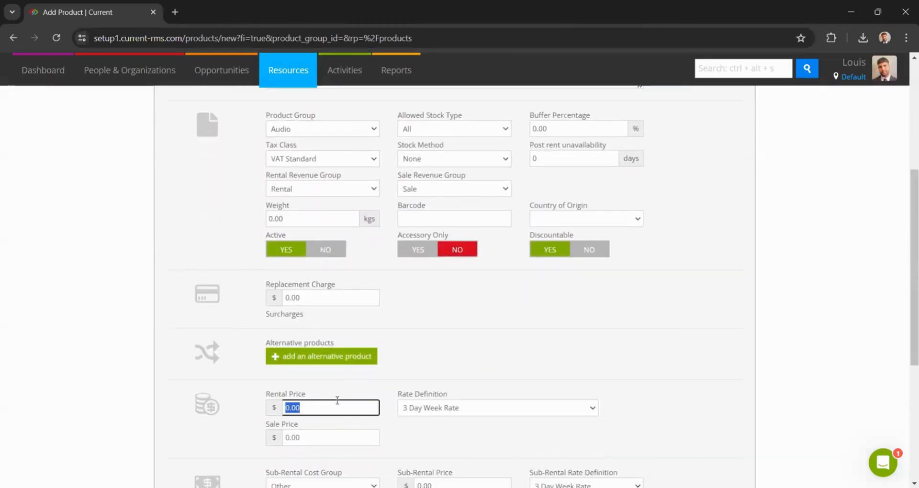
text(1500)
click(441, 408)
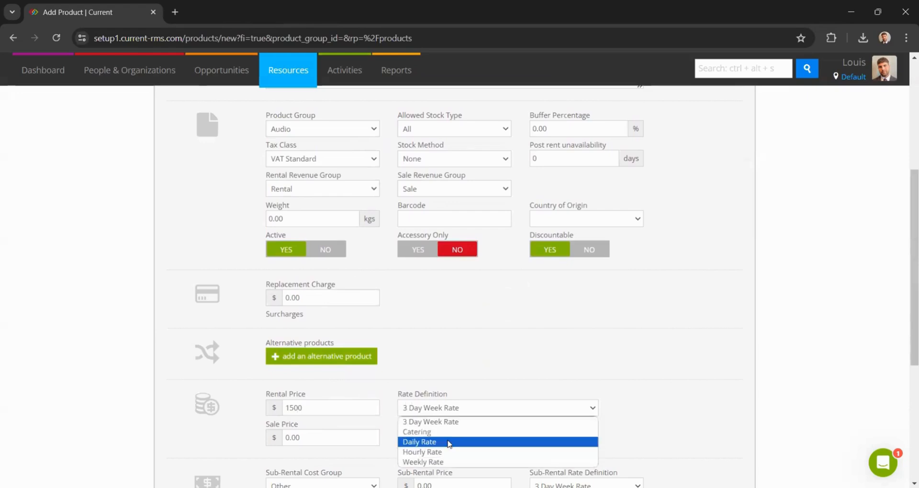
click(449, 443)
scroll(670, 409, up, 1)
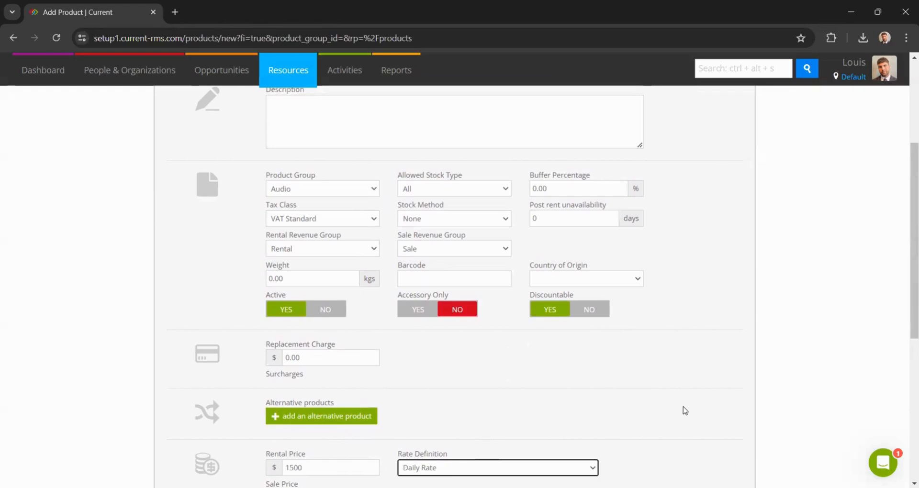
scroll(684, 411, down, 5)
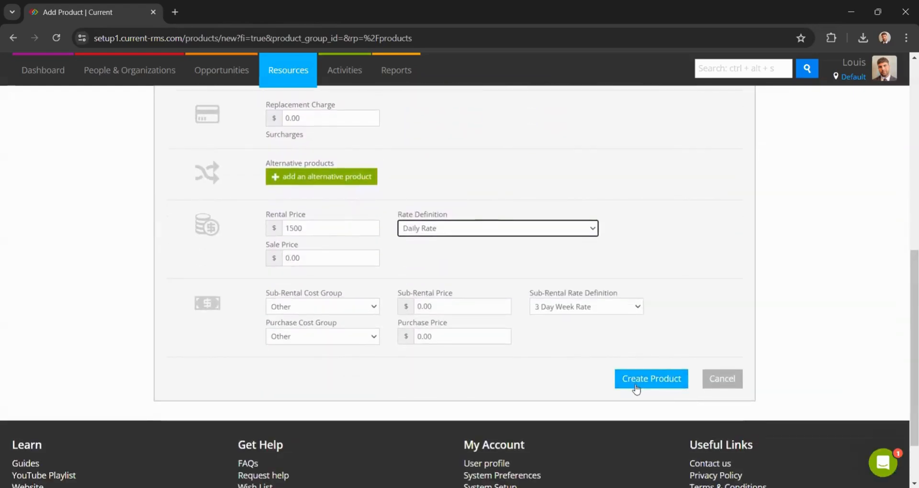
click(639, 379)
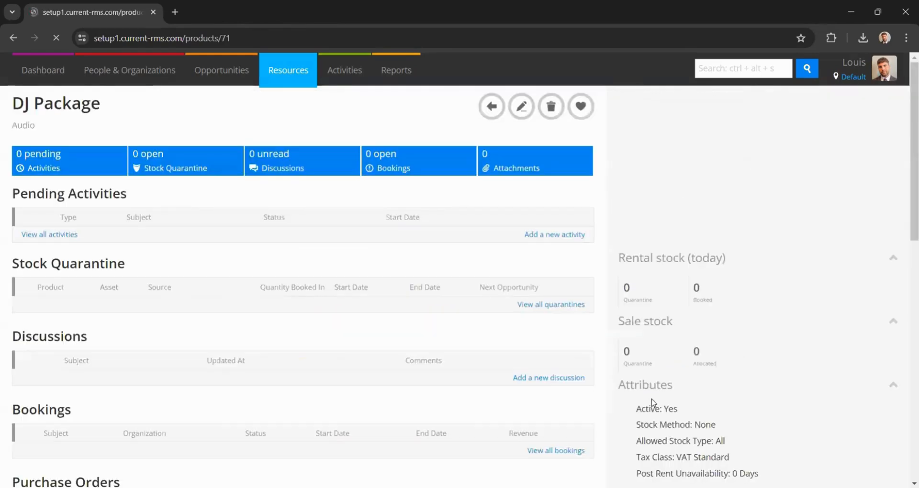
- Start a new accessory on the DJ Package using the d&b E6 loudspeaker with a quantity of 2
scroll(199, 273, down, 9)
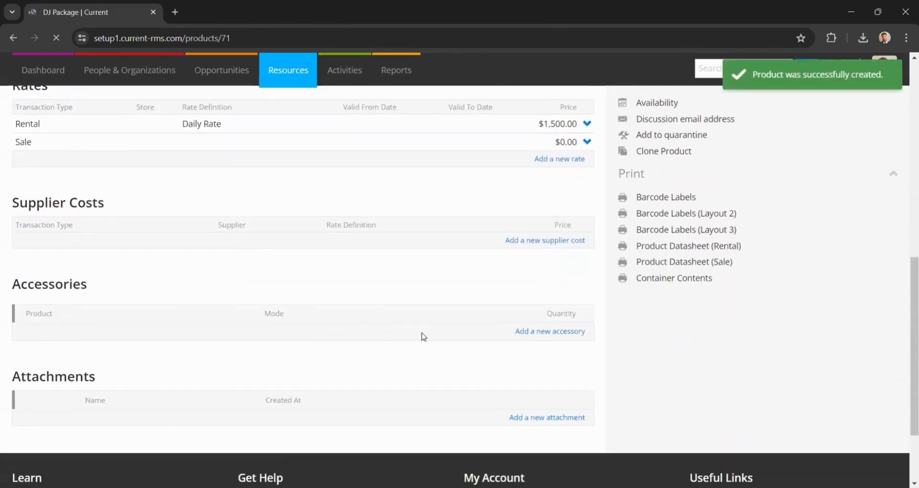
click(545, 332)
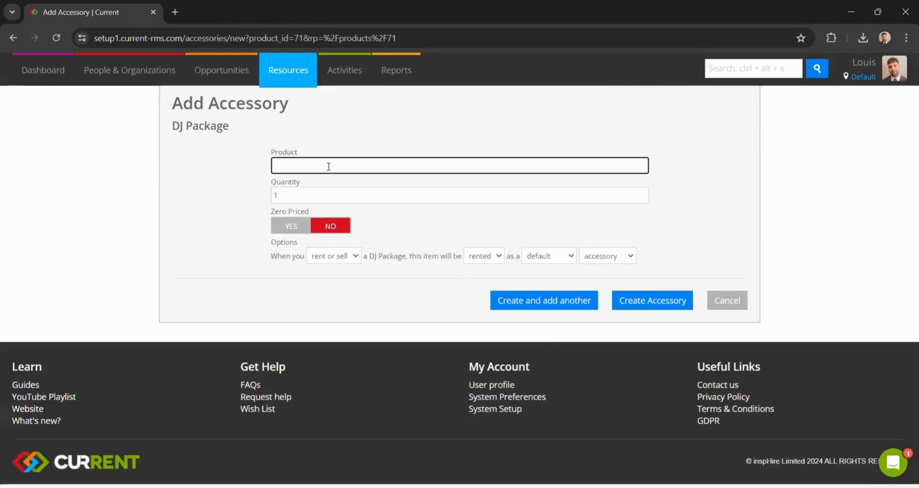
text(speaker)
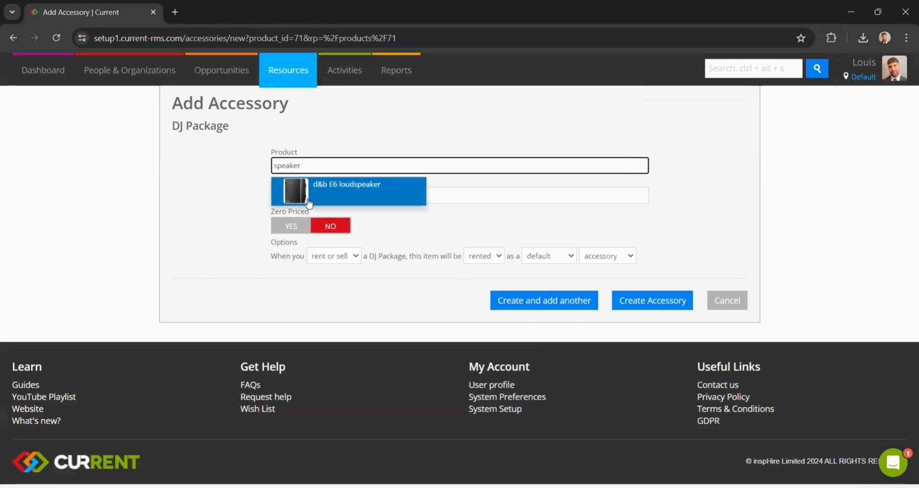
click(308, 198)
click(348, 192)
text(2)
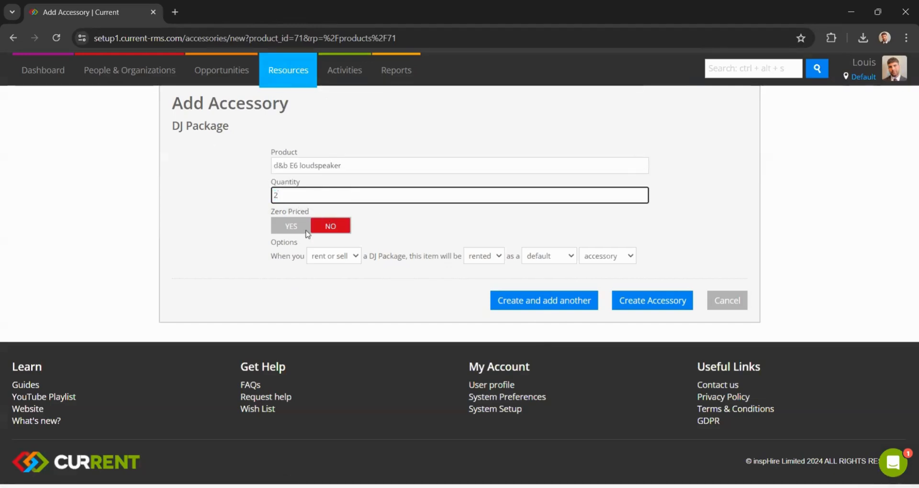
- Make the loudspeaker a zero-priced mandatory accessory and create it, continuing with another blank accessory form
click(302, 229)
click(546, 256)
click(549, 278)
click(574, 306)
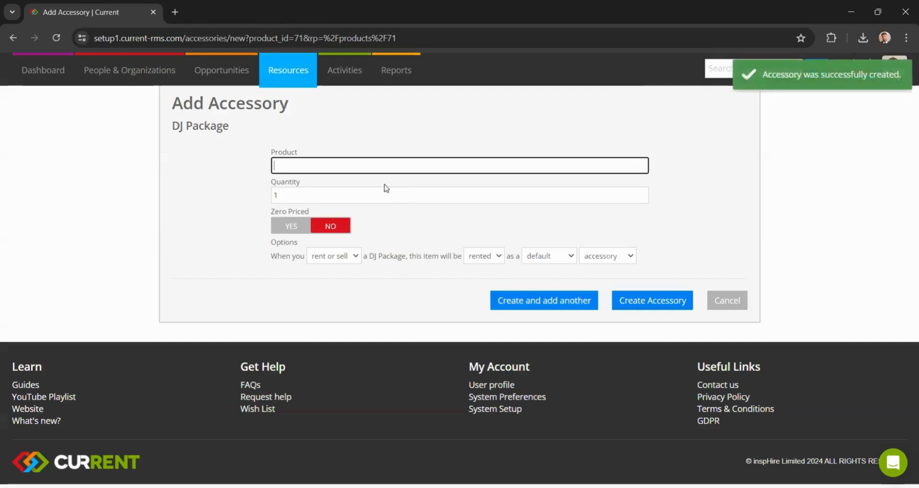
- Add the MacBook to the DJ Package as a zero-priced mandatory accessory, continuing with another blank accessory form
text(macBook)
click(364, 195)
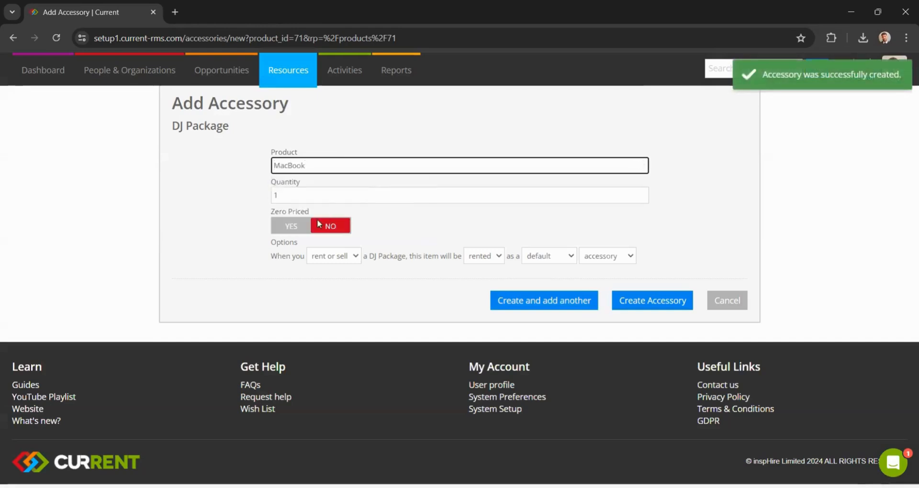
click(291, 226)
click(546, 256)
click(548, 279)
click(559, 306)
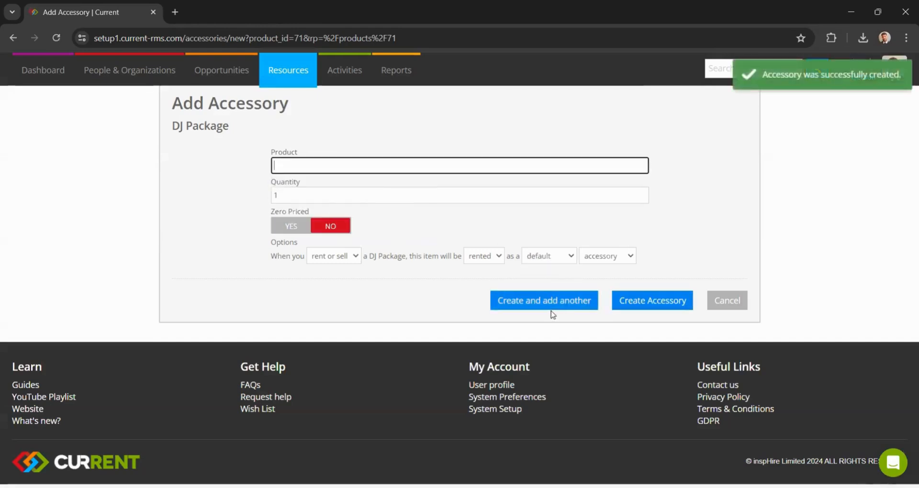
- Add the XLR Cable to the DJ Package as a mandatory accessory with a quantity of 2, continuing with another accessory
click(296, 165)
text(xlr)
click(310, 190)
click(310, 192)
key(BackSpace)
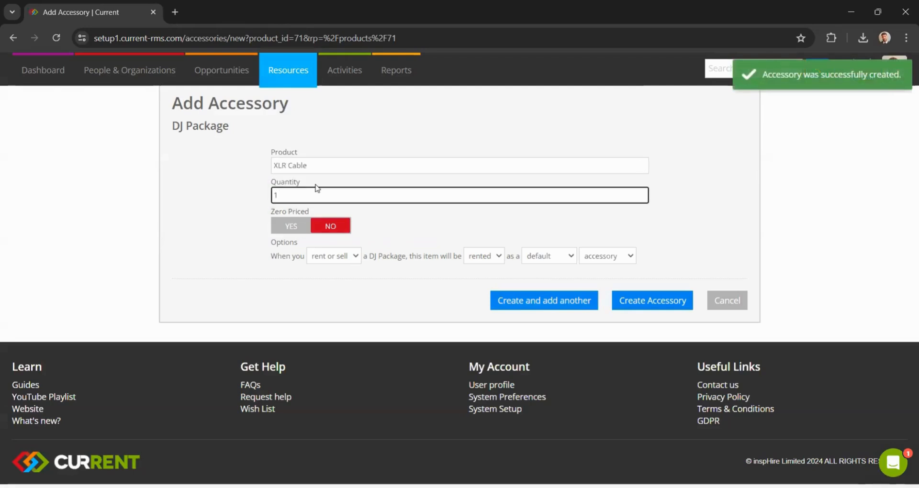
text(2)
click(549, 257)
click(550, 280)
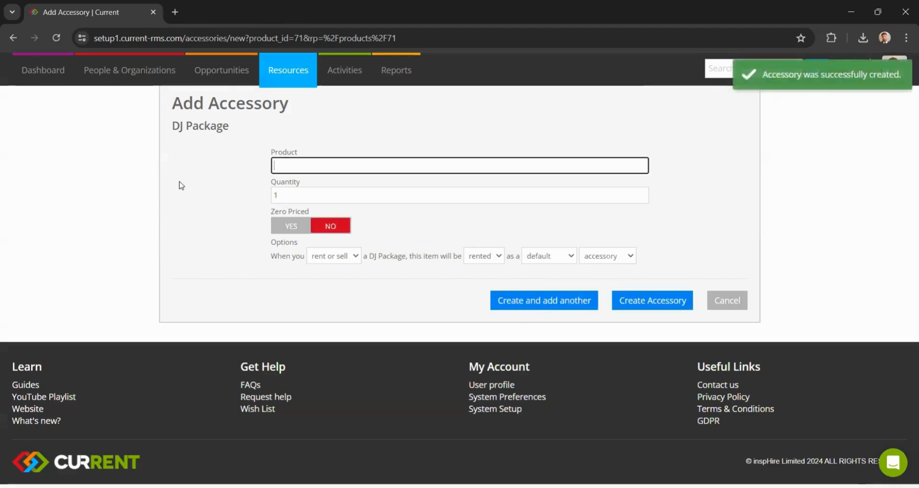
- Add the Pioneer DJ XDJ-RR as a zero-priced mandatory accessory, then return to the DJ Package's accessories list
text(pion)
click(297, 188)
click(291, 226)
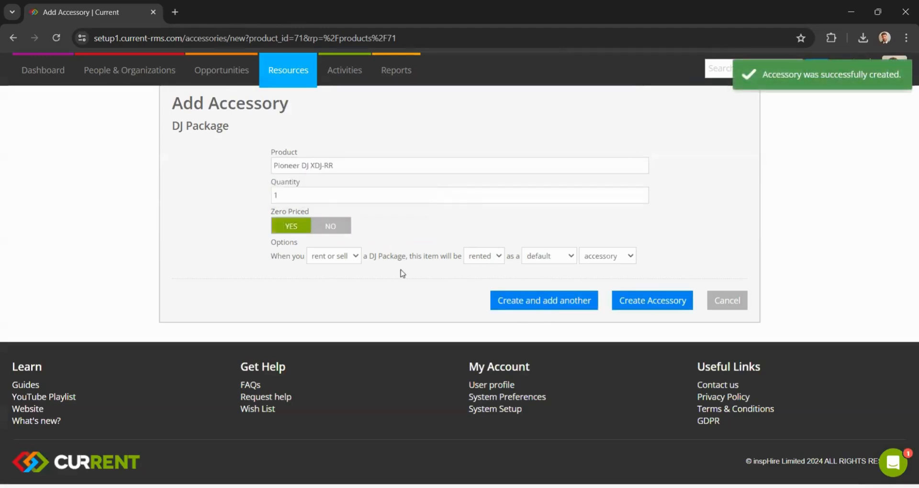
click(568, 256)
click(546, 277)
click(543, 304)
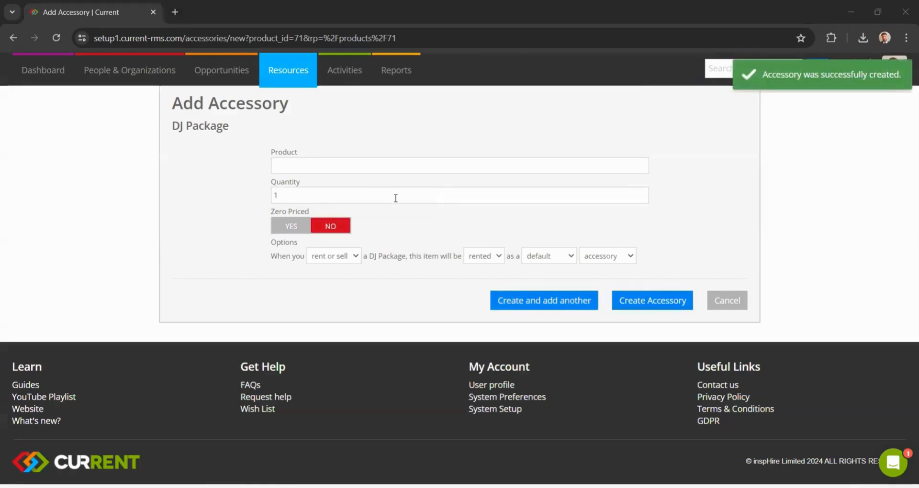
click(749, 313)
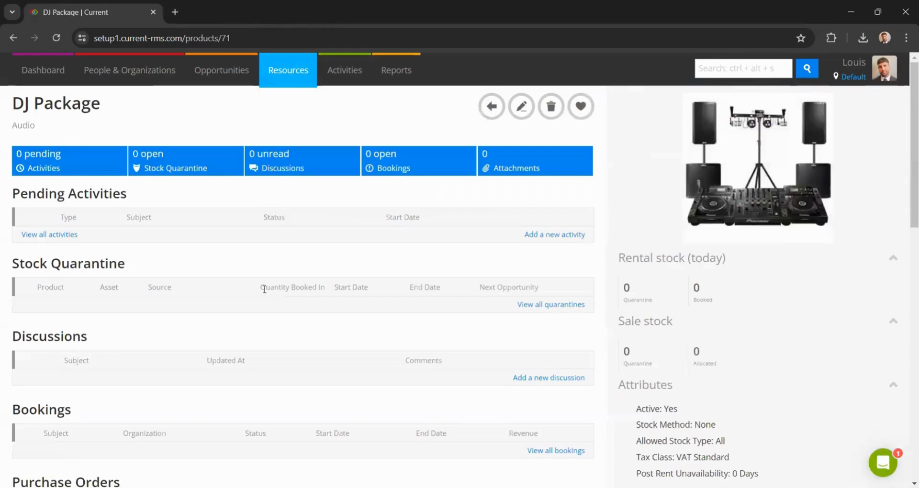
scroll(265, 289, down, 10)
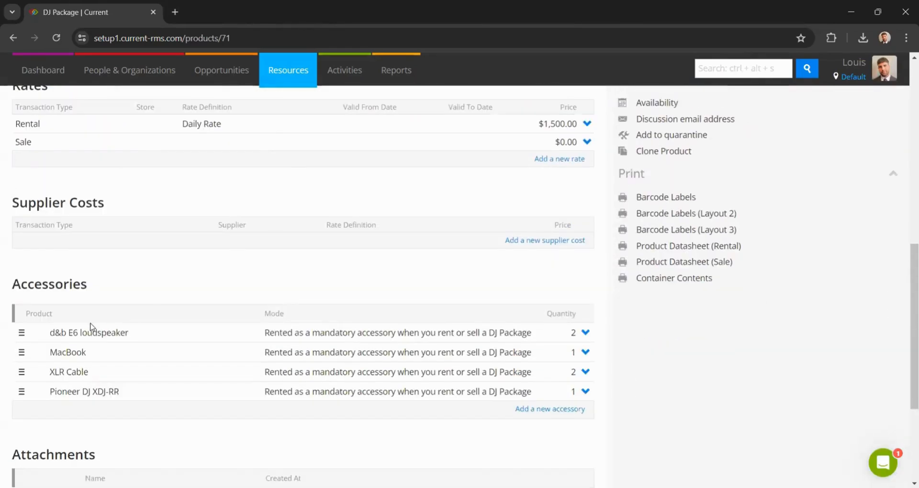